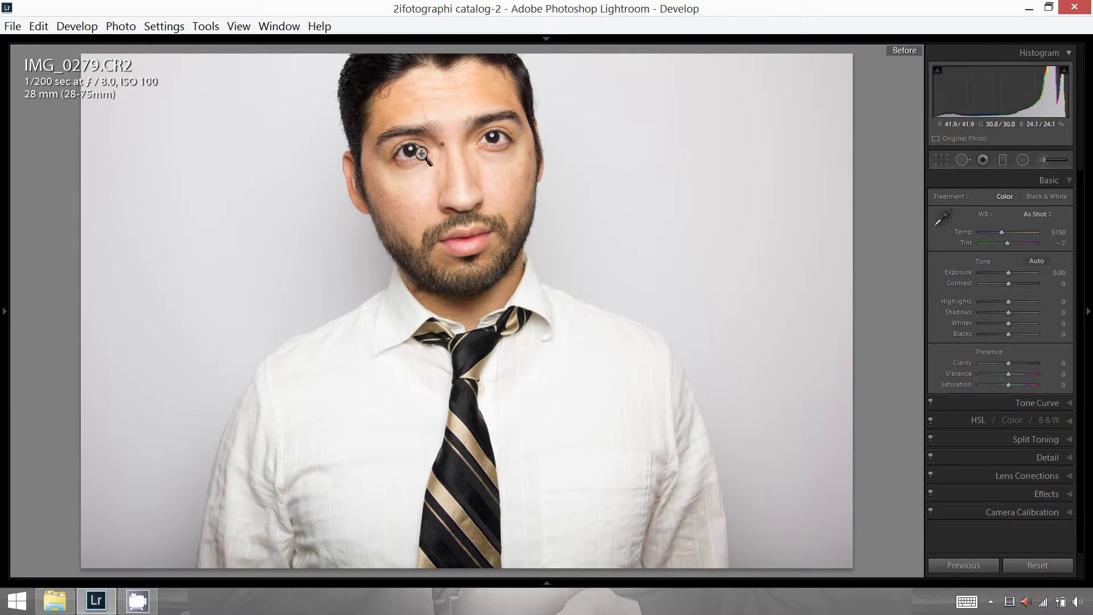
- Enable profile corrections with the Tamron 28-75mm lens profile and compare the photo with and without them
click(1056, 477)
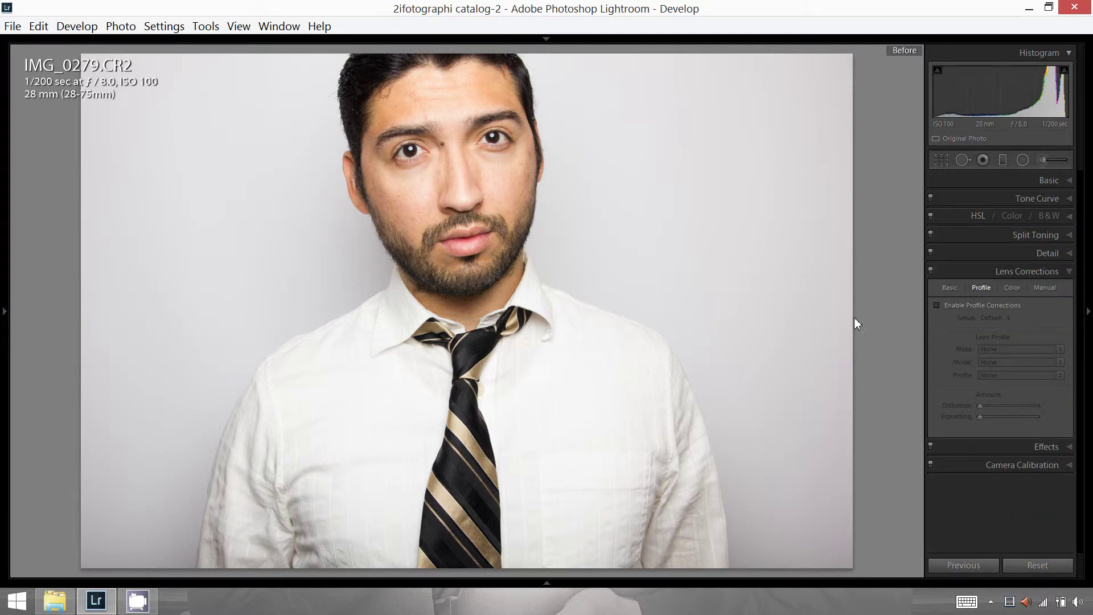
click(936, 306)
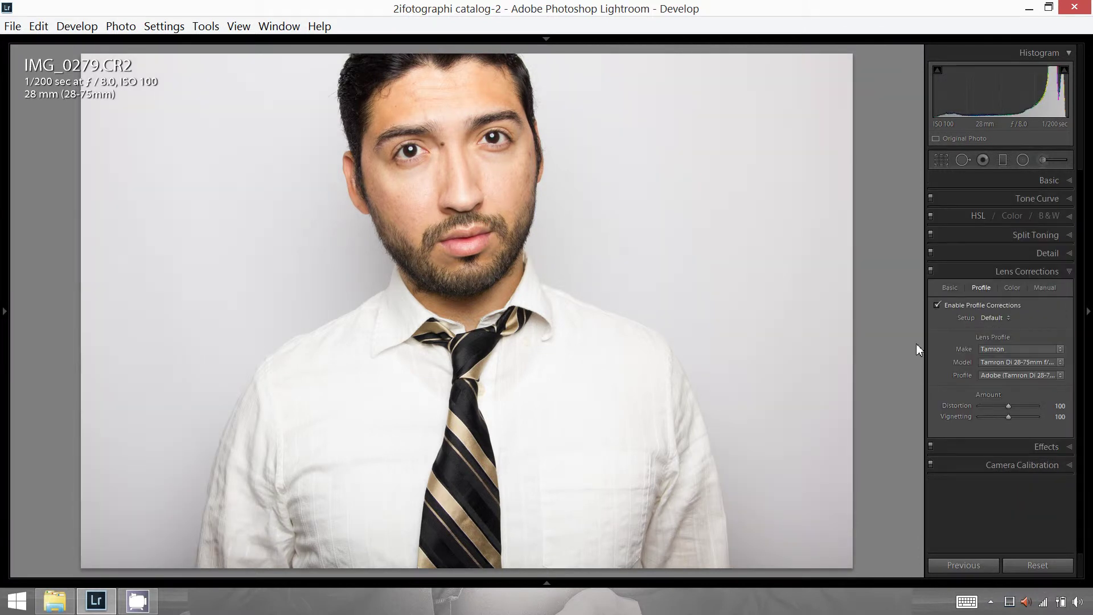
click(936, 306)
click(936, 305)
click(936, 305)
click(937, 305)
click(936, 305)
click(937, 306)
click(1055, 271)
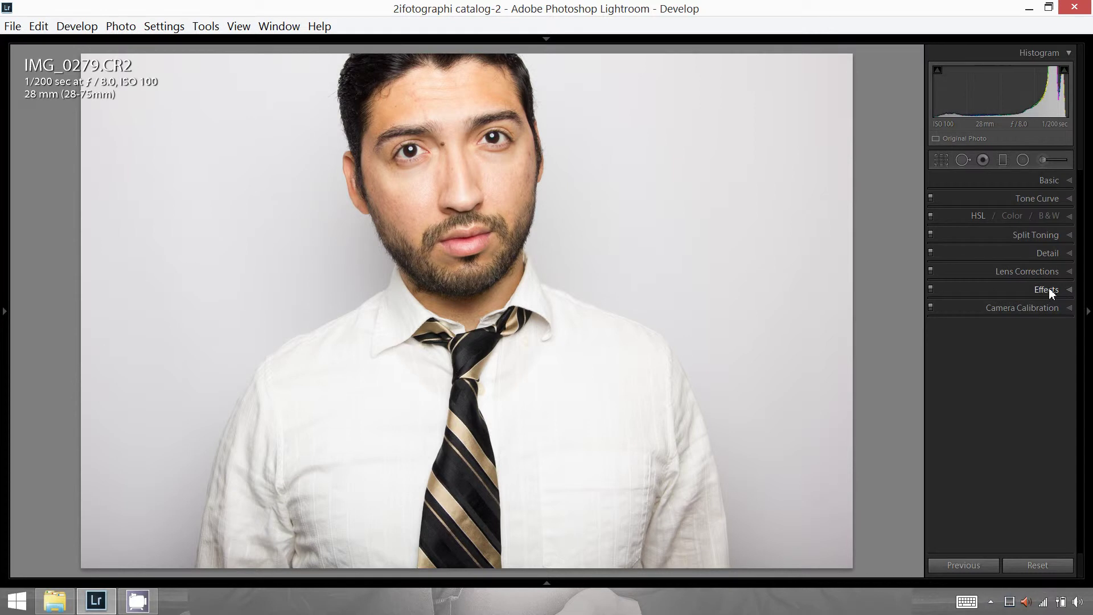
- Set the portrait's overall saturation to -48 and compare the result with the original
click(1067, 180)
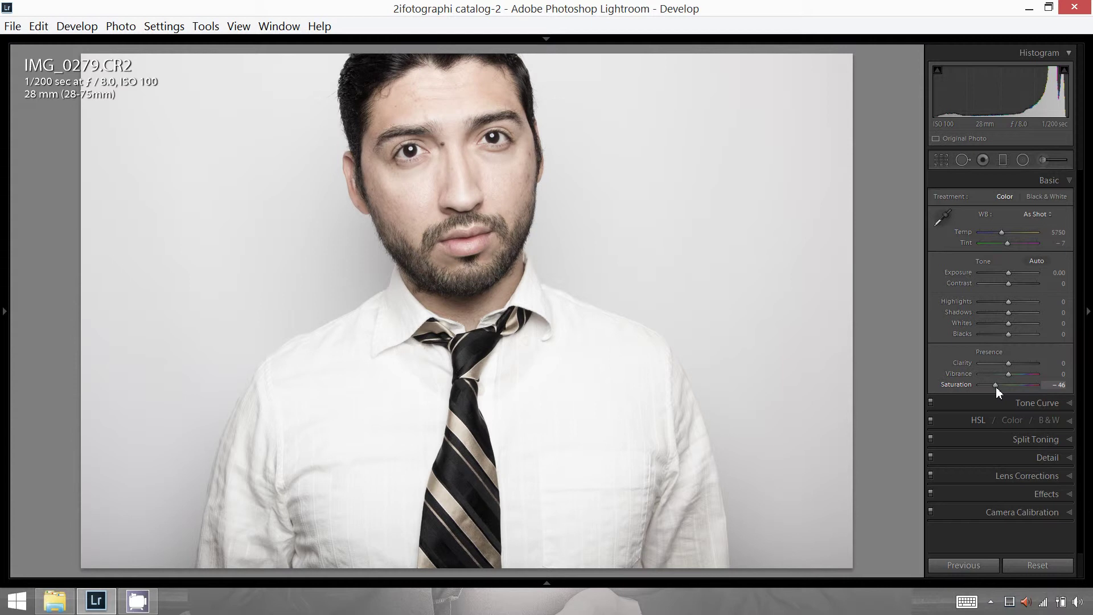
drag(996, 386, 965, 390)
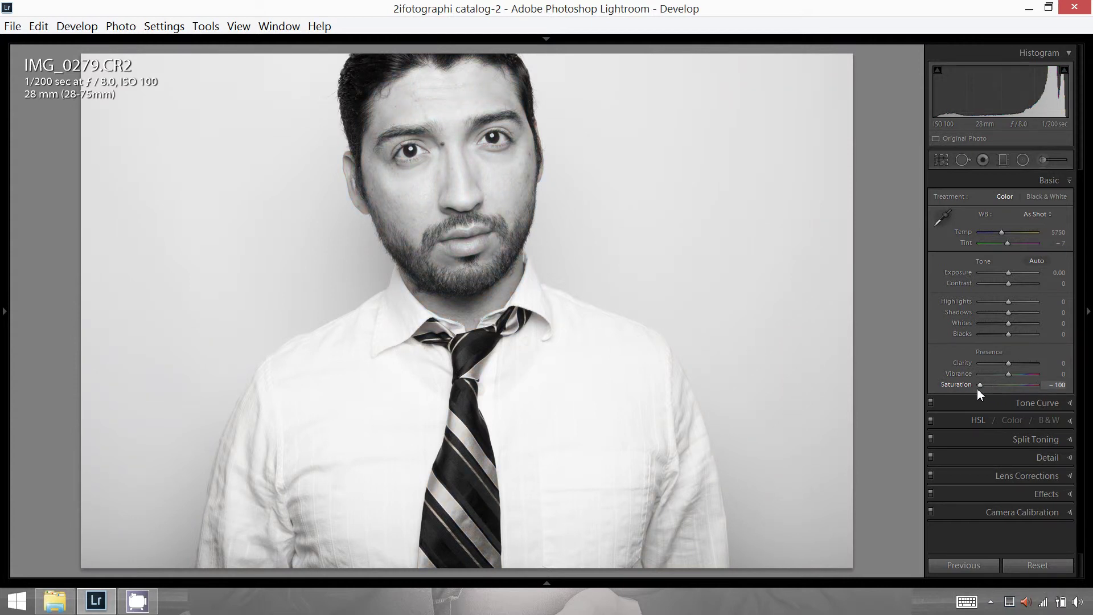
drag(979, 385, 1010, 385)
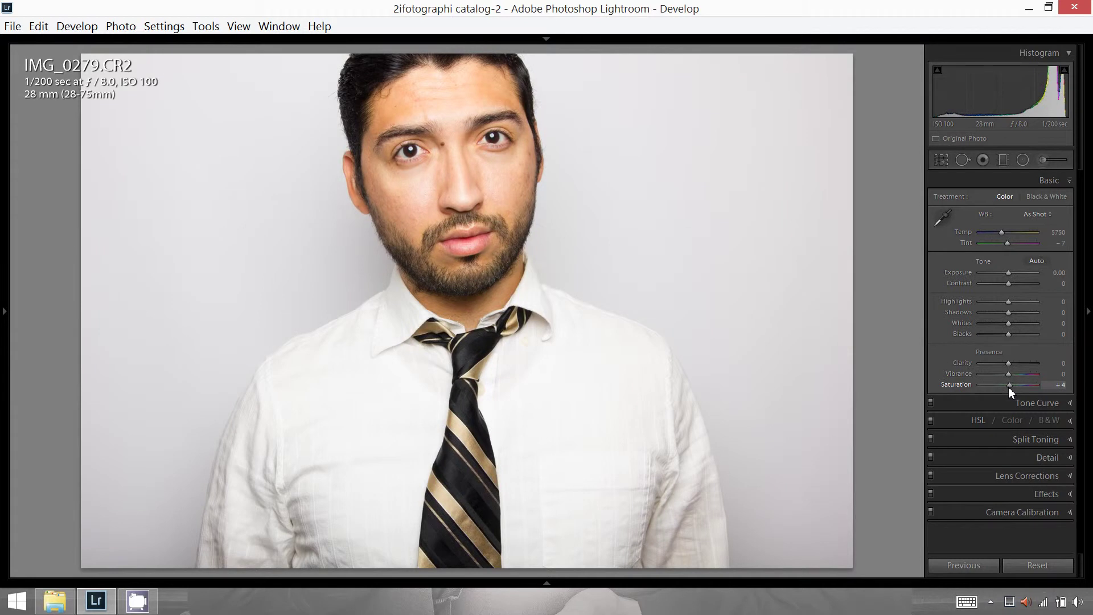
drag(1009, 387, 1015, 384)
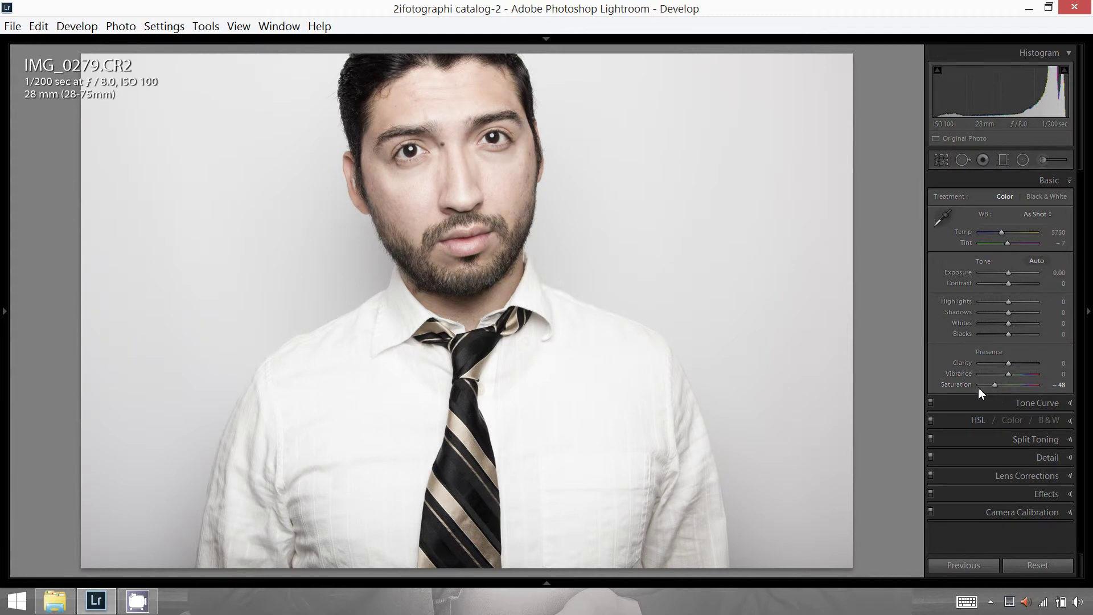
key(backslash)
key(backslash)
- Set clarity to +10, blacks to -10 and shadows to +2 for the portrait
double_click(1010, 366)
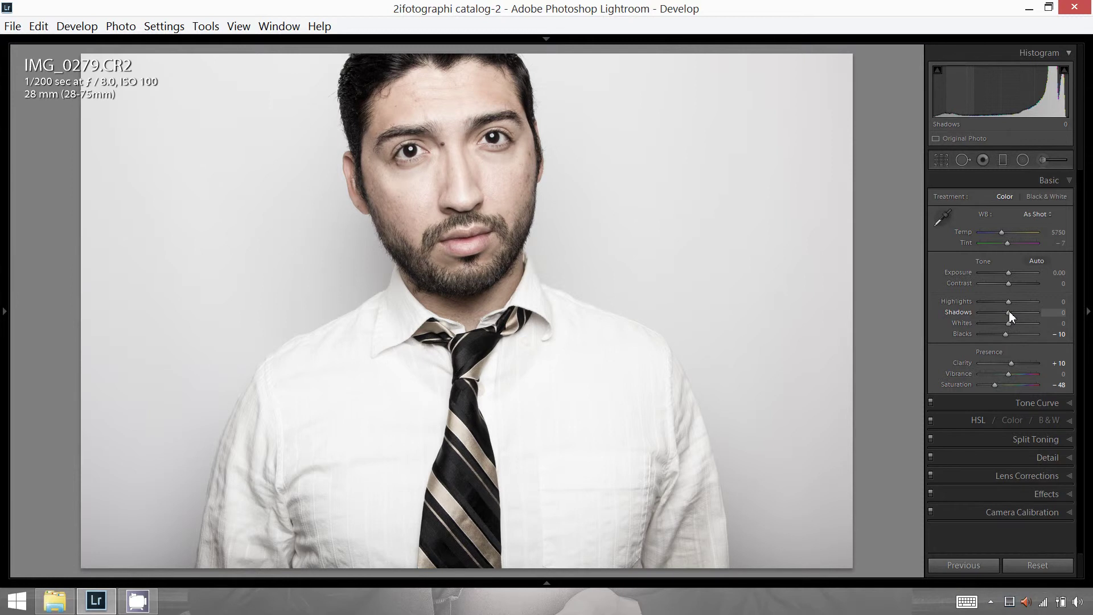
drag(1010, 313, 1008, 314)
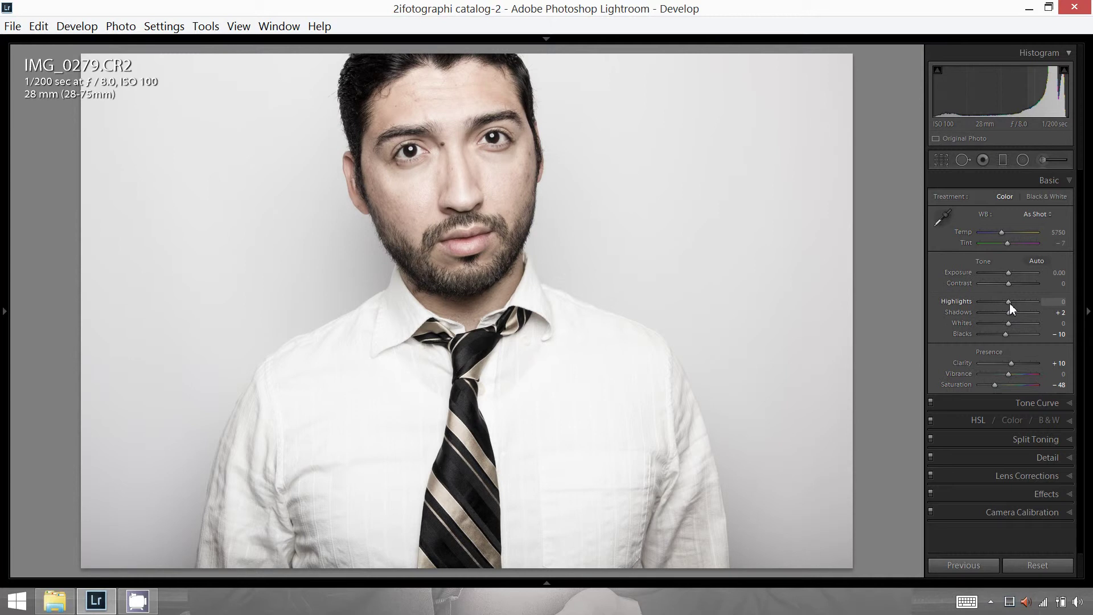
- Set the portrait's highlights to +46 and its contrast to +8, trying out both highlight extremes
mouse_move(1009, 303)
mouse_down()
mouse_move(1062, 311)
mouse_move(999, 298)
mouse_move(1037, 299)
mouse_move(1026, 302)
mouse_up()
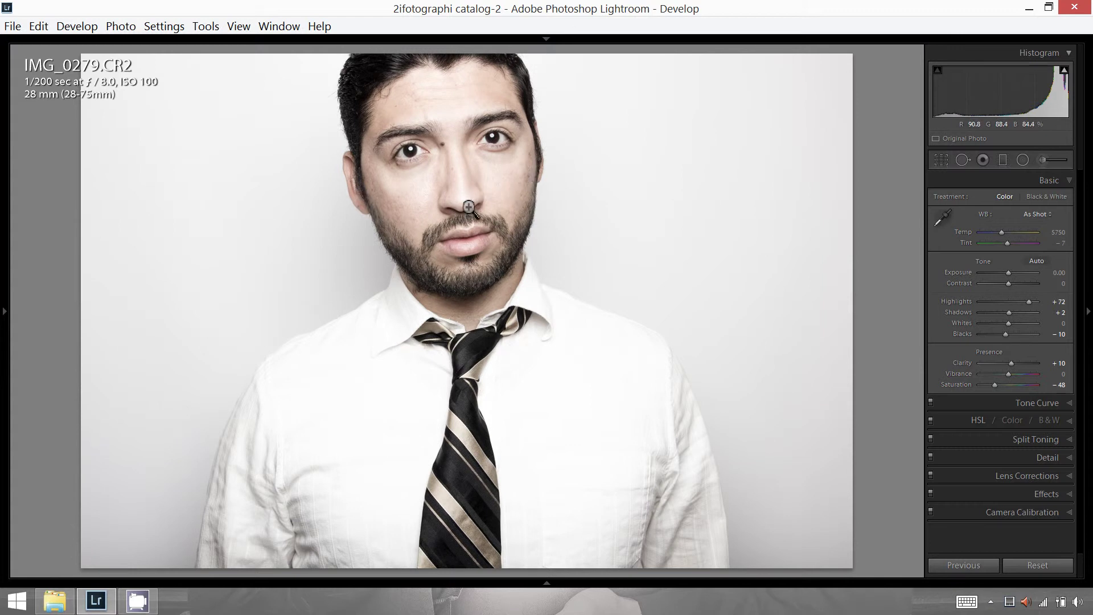
key(Down)
key(Down)
key(Down)
key(Down)
key(Down)
key(Down)
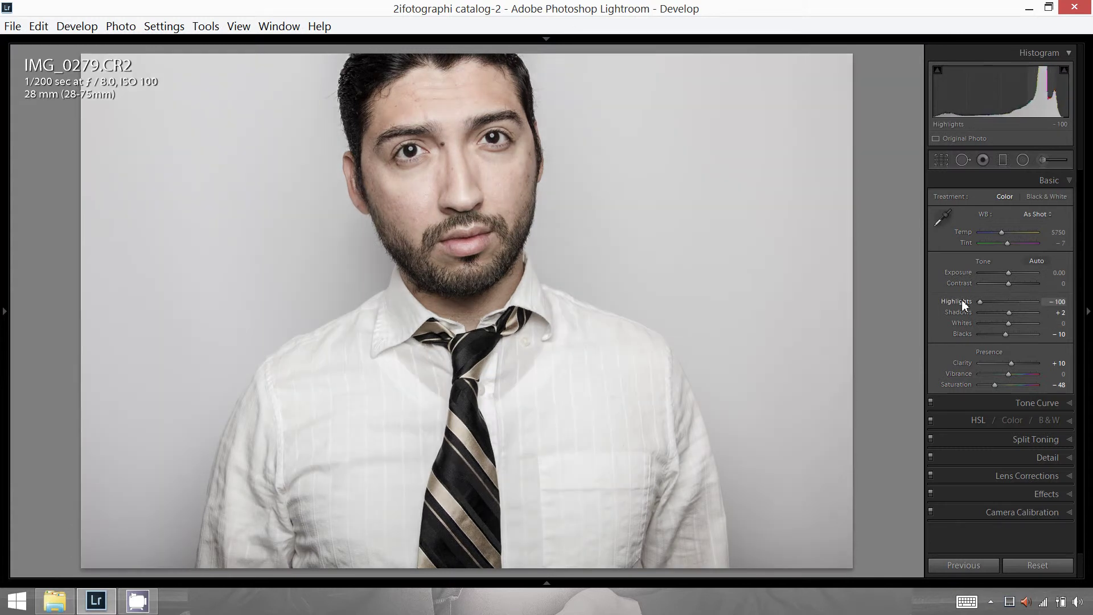
drag(962, 302, 1023, 305)
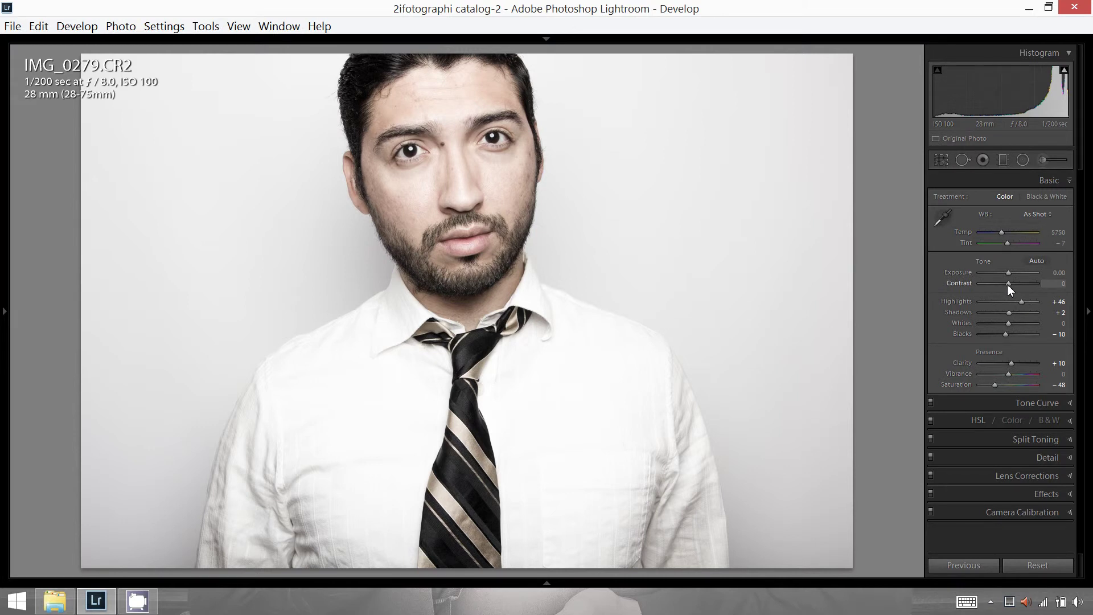
drag(1007, 285, 1010, 285)
drag(1010, 284, 1010, 284)
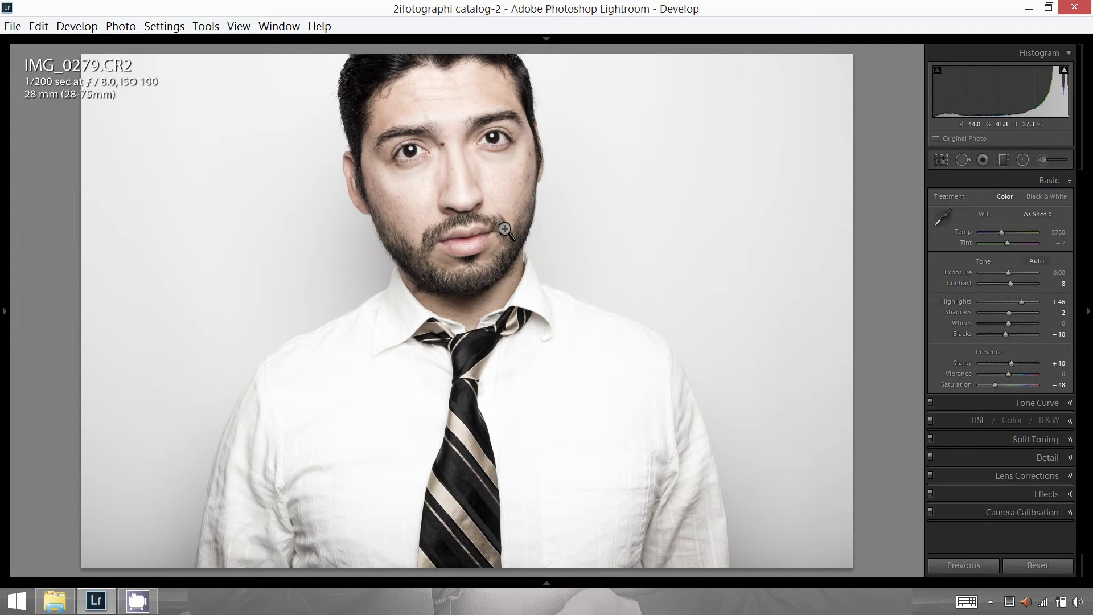
- Compare the edited portrait with the original, first by switching views and then side by side, including a close-up of the face
key(backslash)
key(backslash)
key(backslash)
key(backslash)
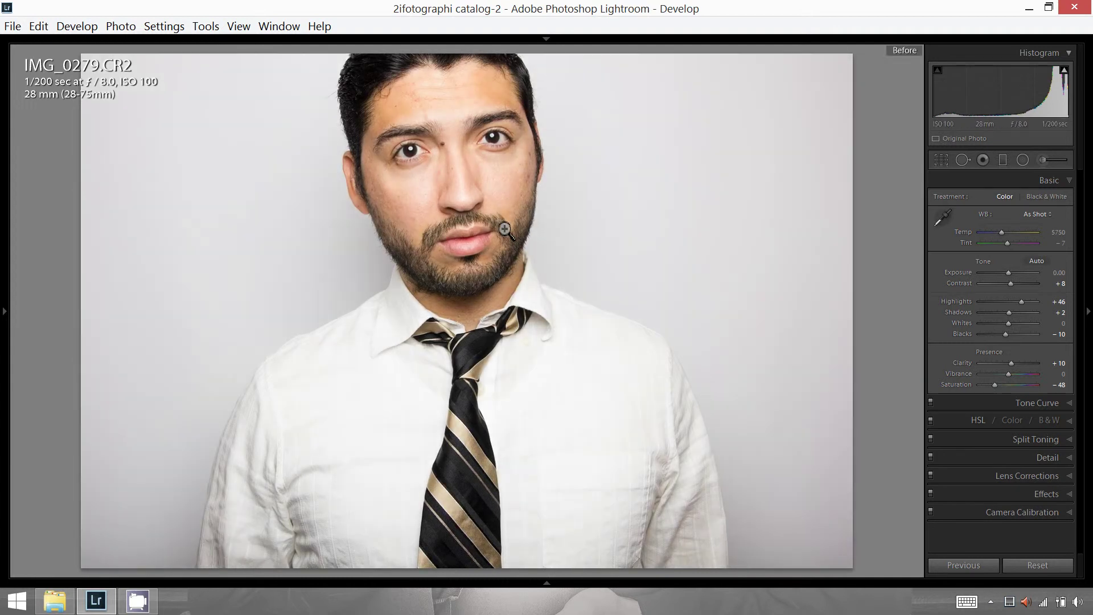
key(y)
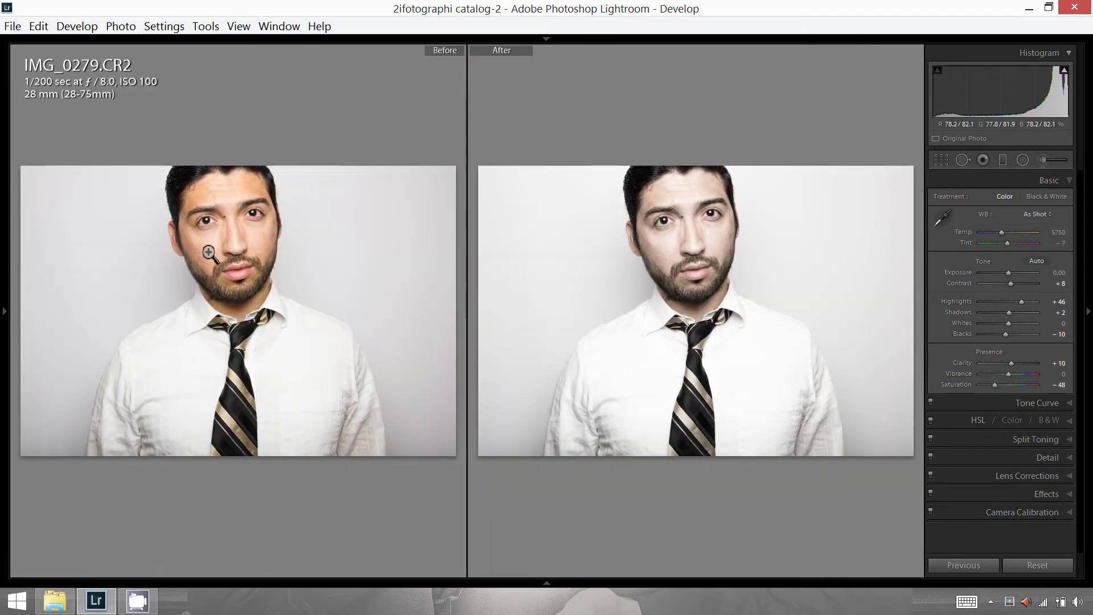
click(234, 246)
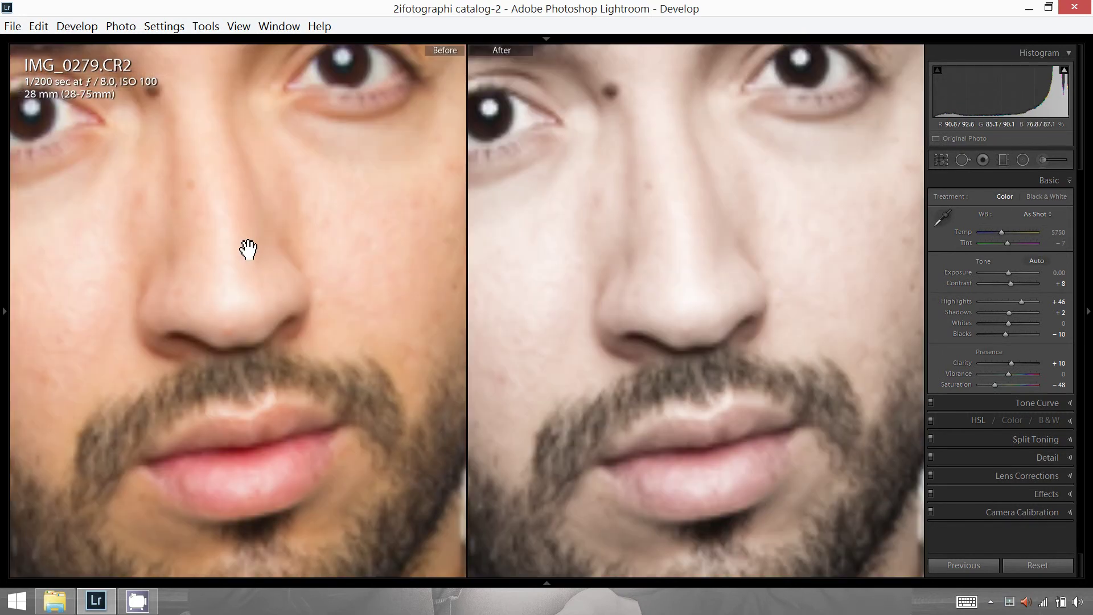
drag(246, 247, 255, 282)
click(254, 282)
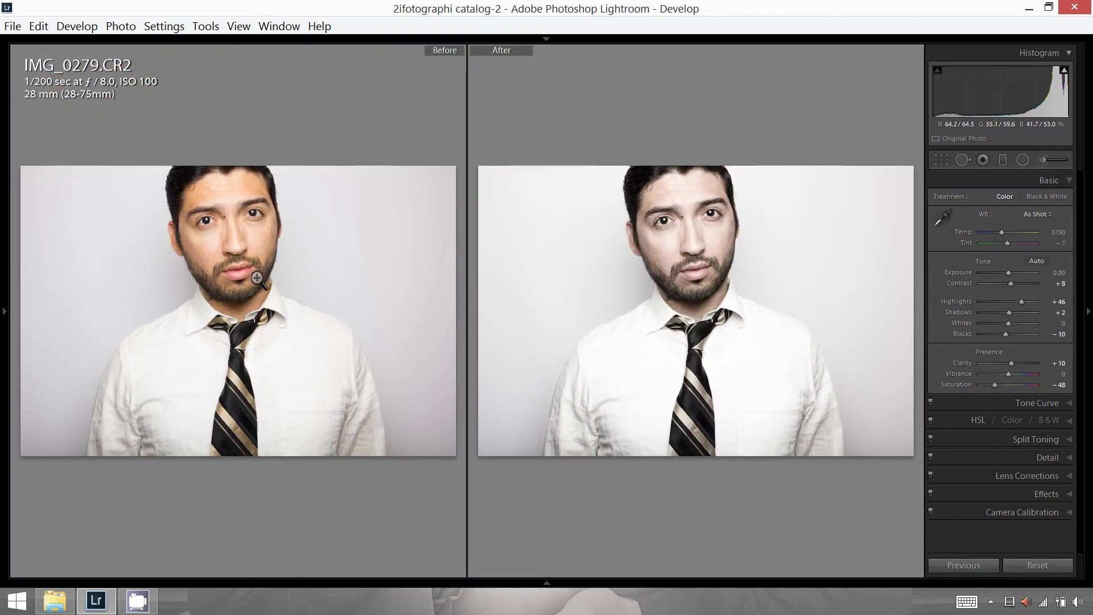
key(y)
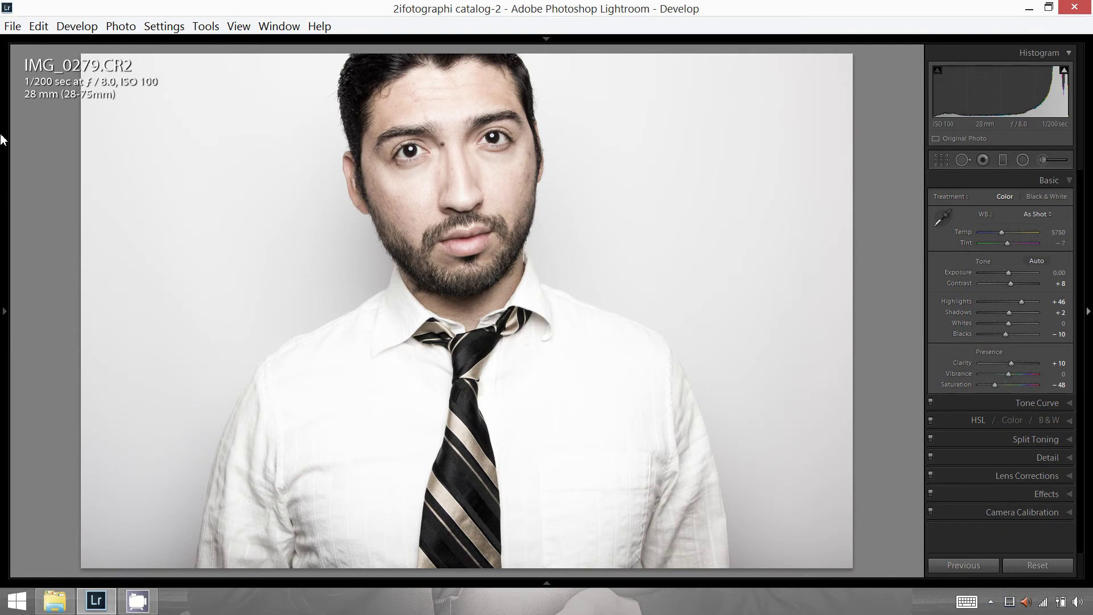
- Set the sharpening masking to 84 using the edge-mask preview on a close-up of the eyes
click(1065, 181)
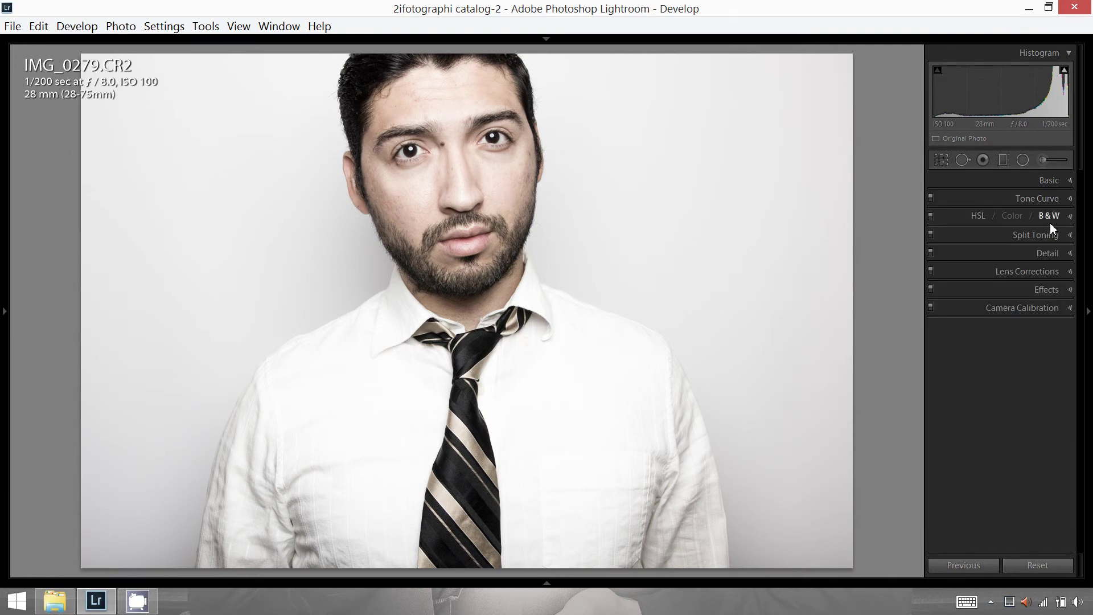
click(1069, 254)
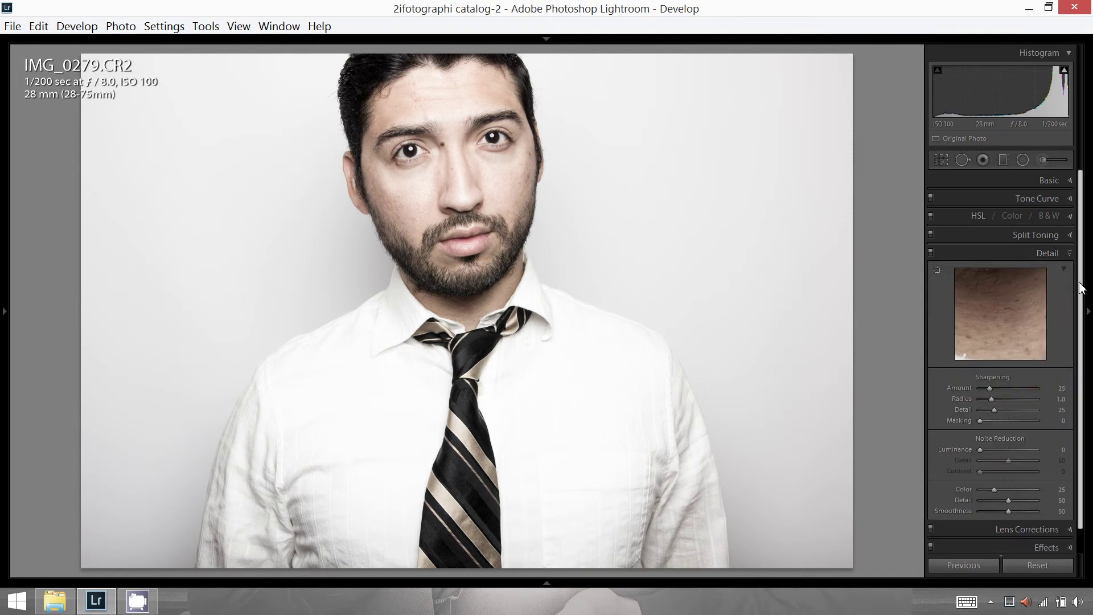
drag(450, 137, 397, 238)
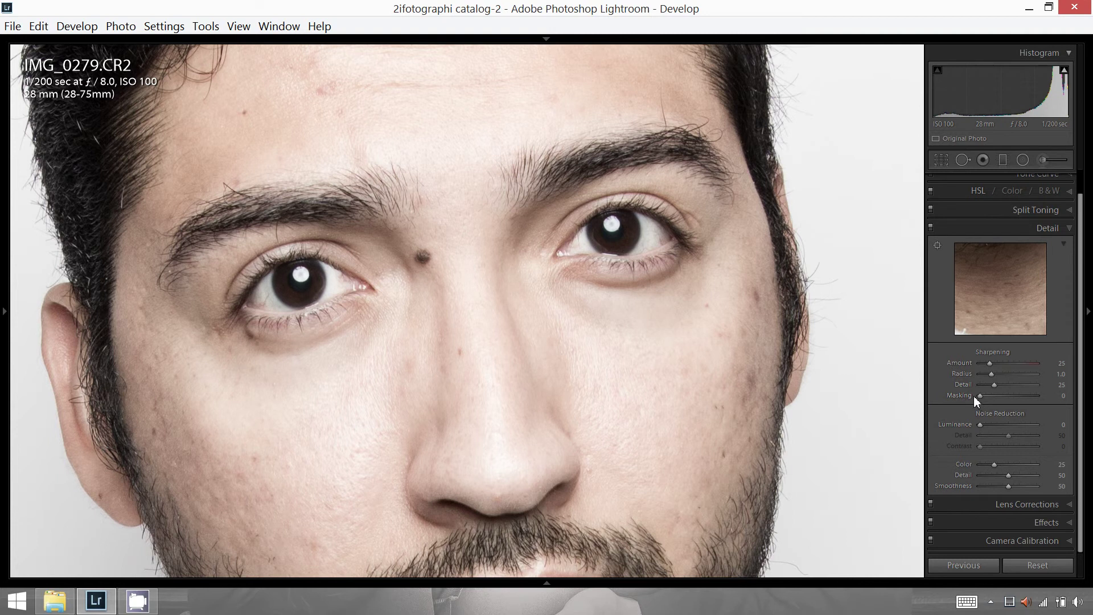
key(alt)
drag(982, 397, 1027, 394)
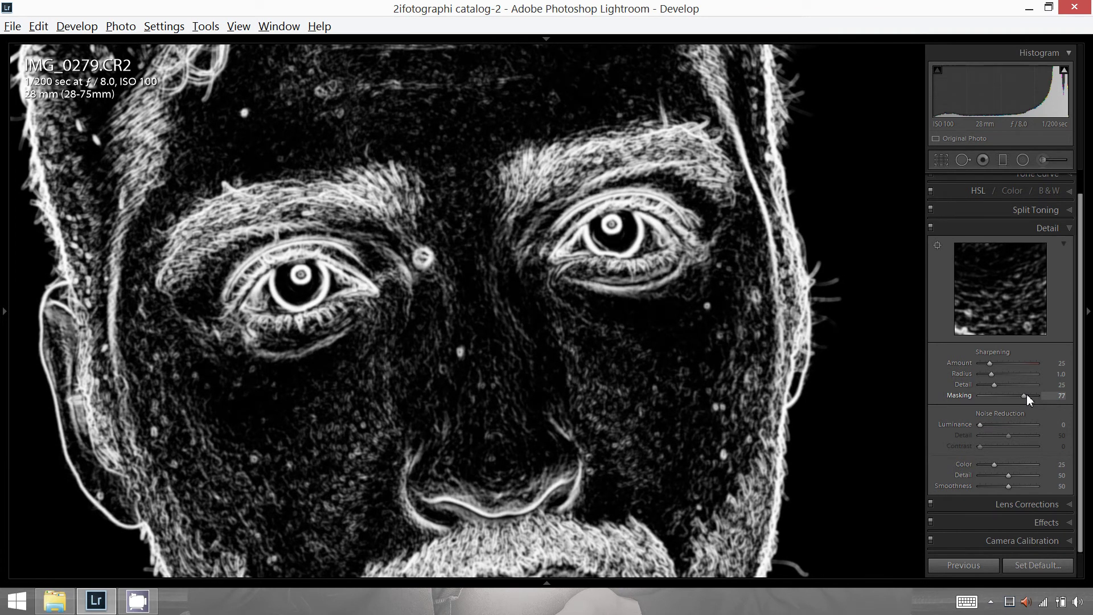
drag(1026, 394, 1028, 395)
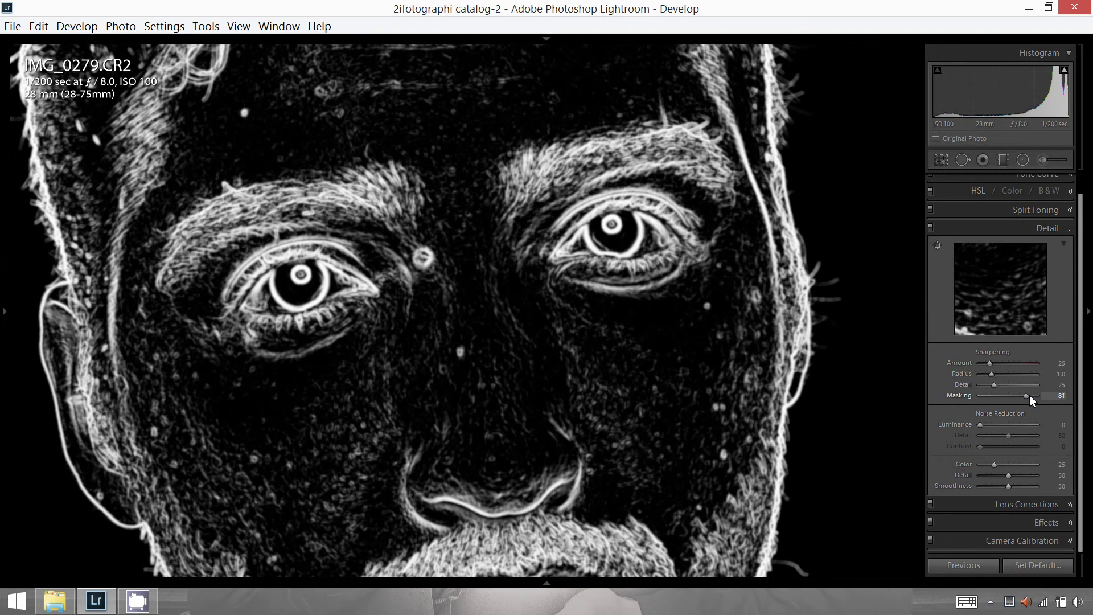
drag(1031, 396, 1029, 396)
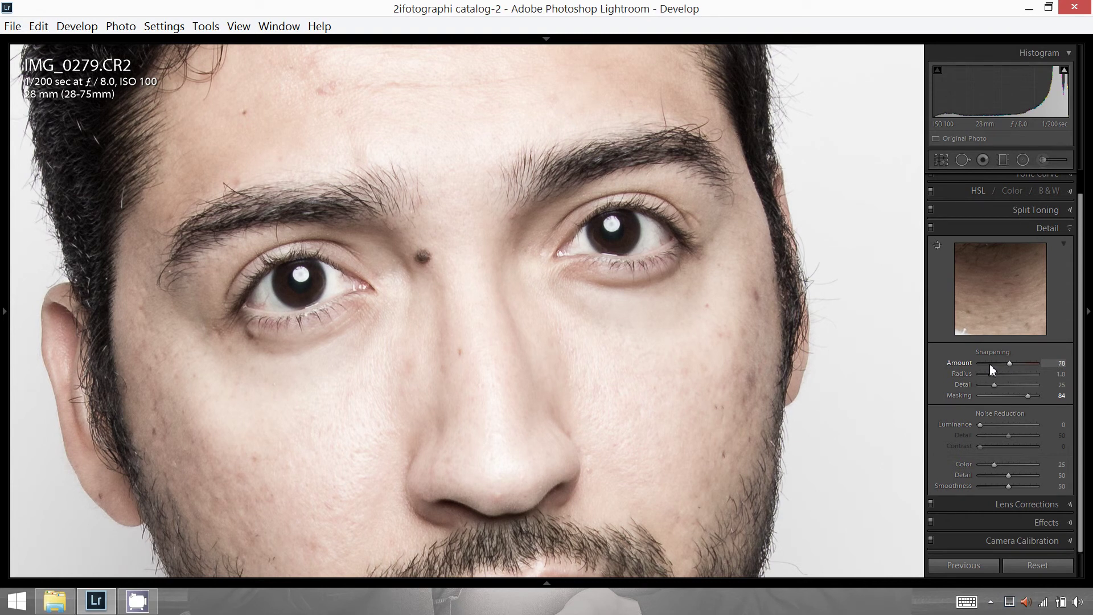
- Set the sharpening amount to 78 and compare the eye close-up with the unedited version
drag(1013, 366, 1009, 367)
key(backslash)
key(backslash)
key(backslash)
key(backslash)
key(backslash)
key(backslash)
- Inspect the sharpened portrait at full view and in close-ups of the eyes, skin and beard
click(431, 248)
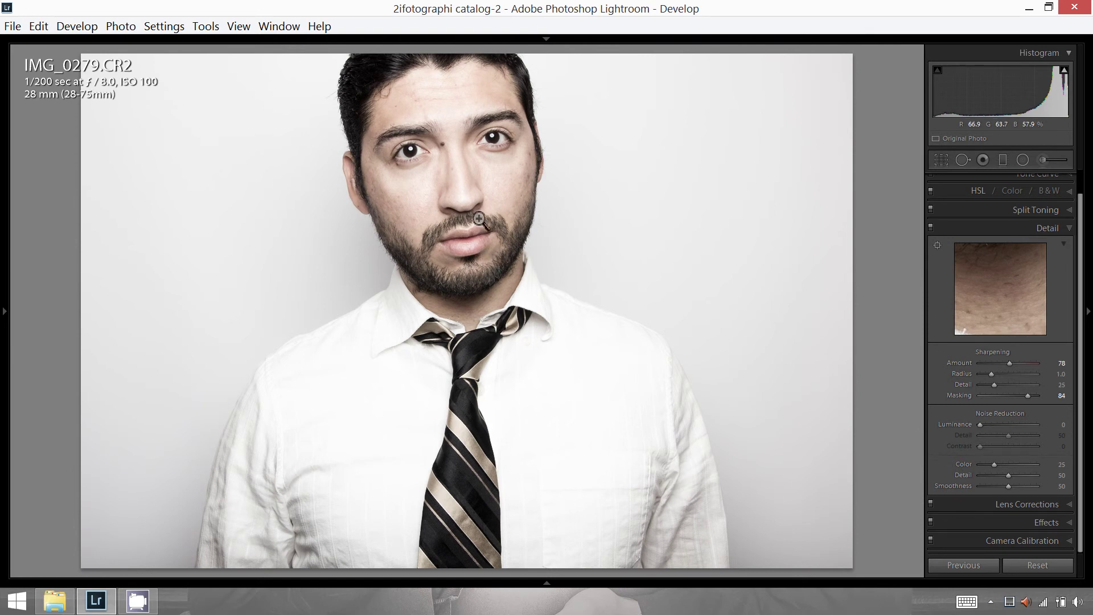
click(442, 182)
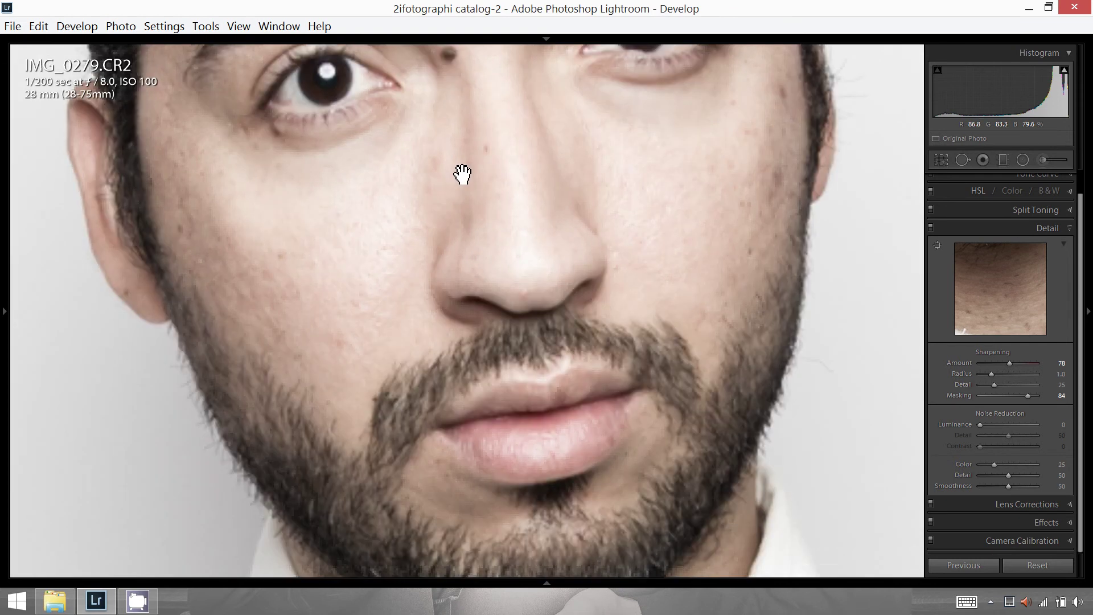
drag(464, 170, 403, 349)
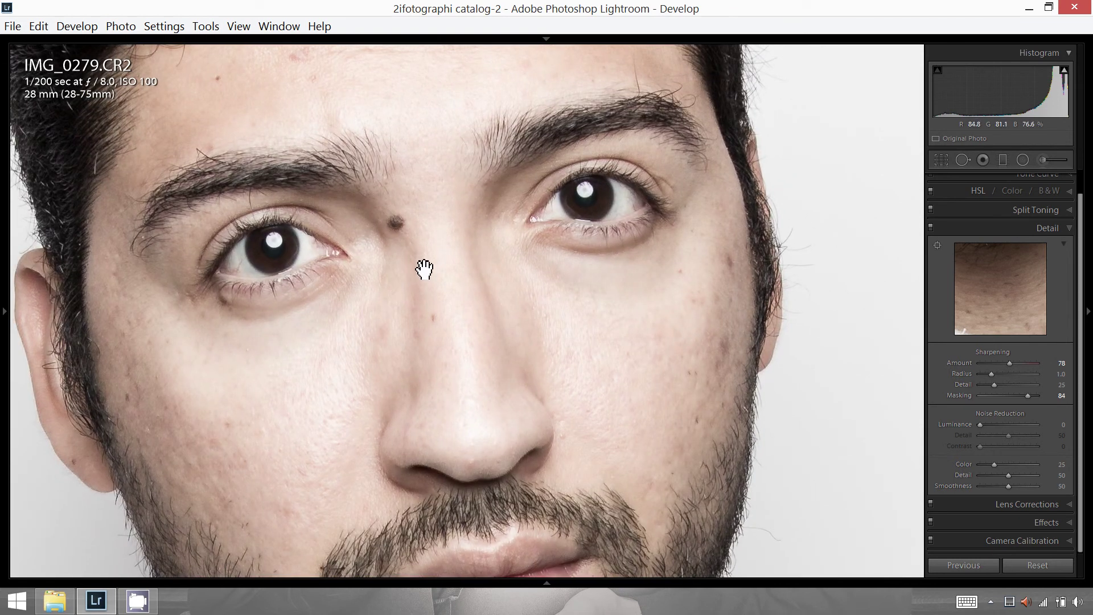
click(374, 296)
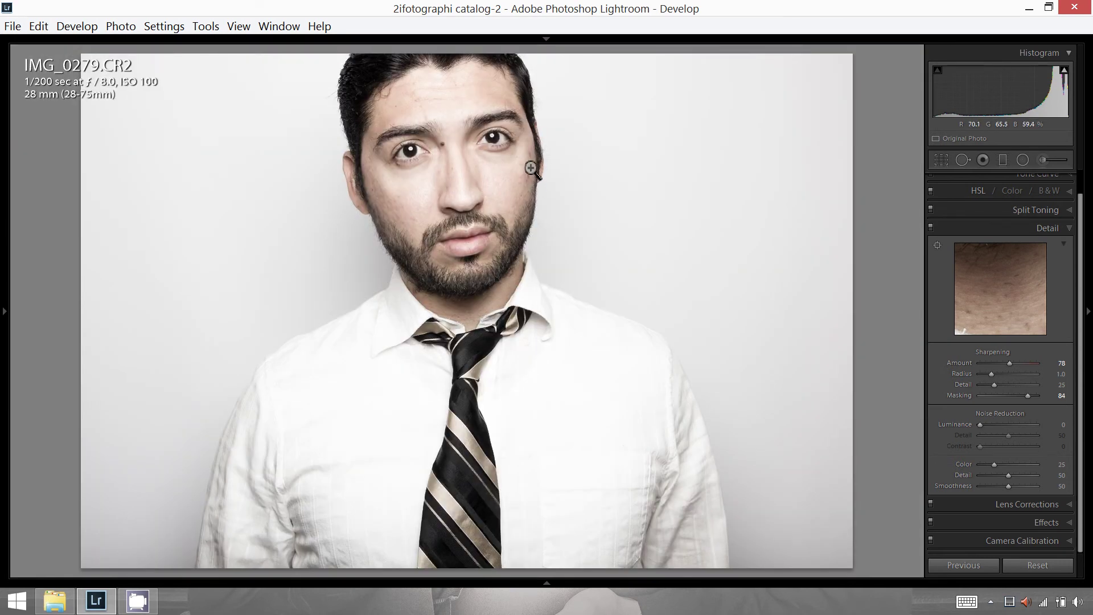
click(495, 201)
drag(537, 171, 476, 437)
click(429, 276)
click(410, 151)
drag(416, 146, 443, 295)
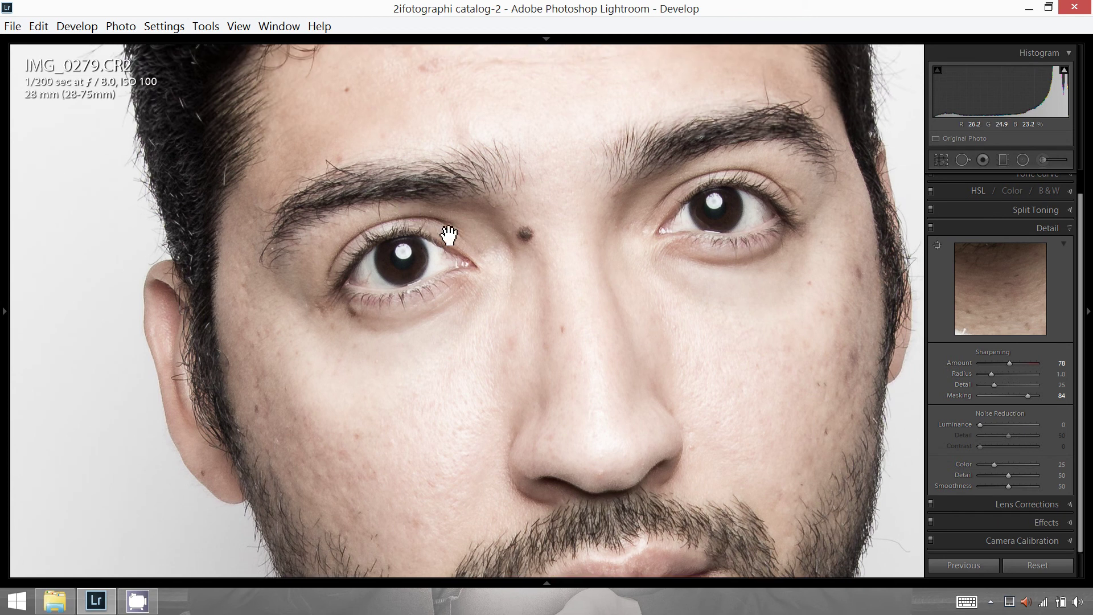
click(445, 235)
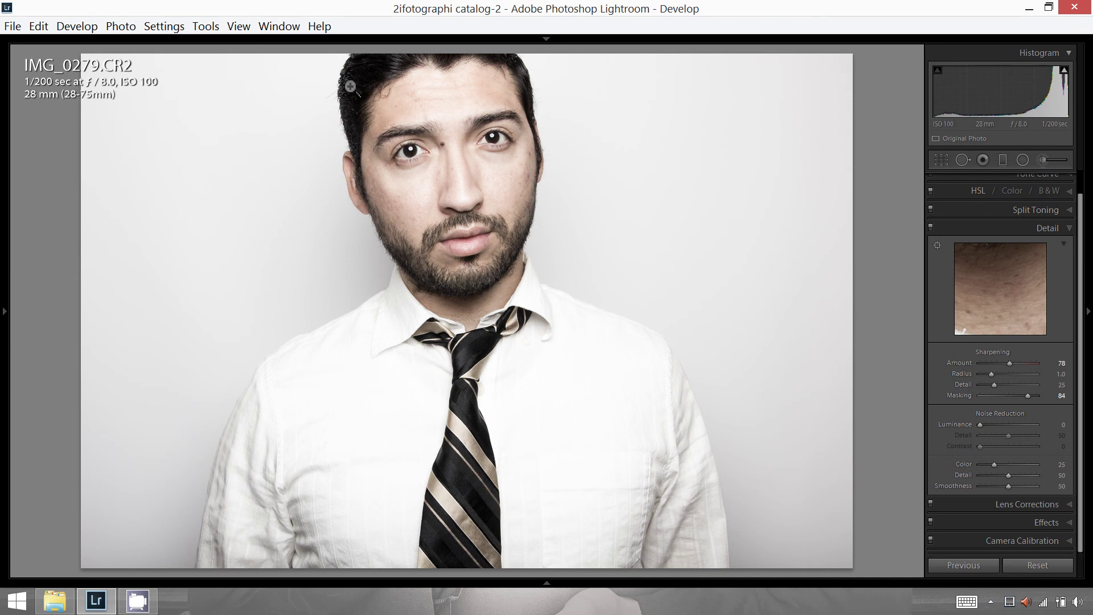
click(417, 202)
drag(480, 171, 434, 285)
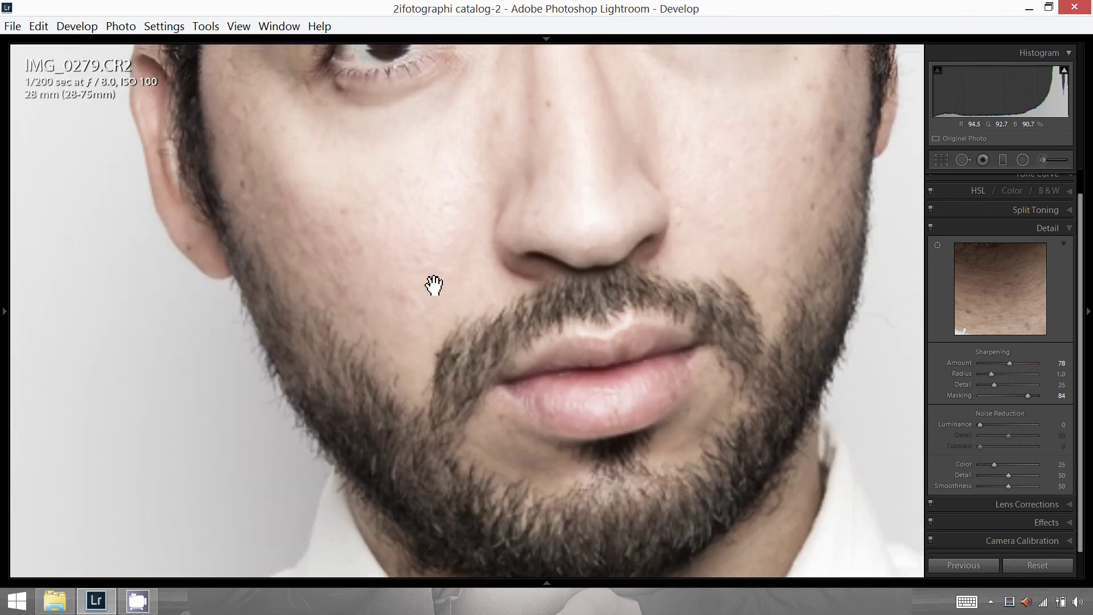
click(548, 329)
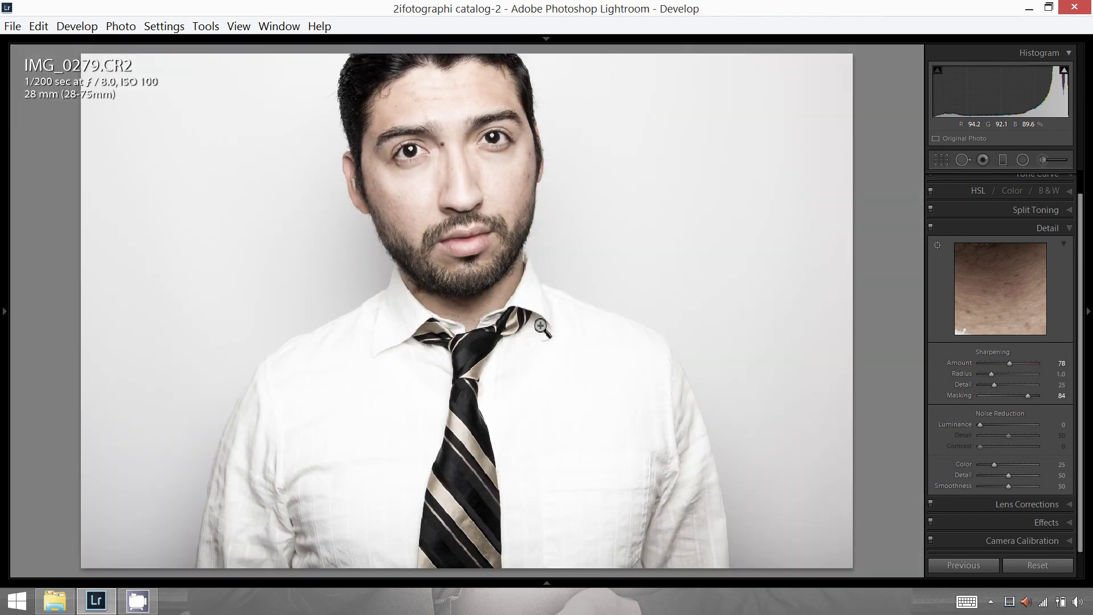